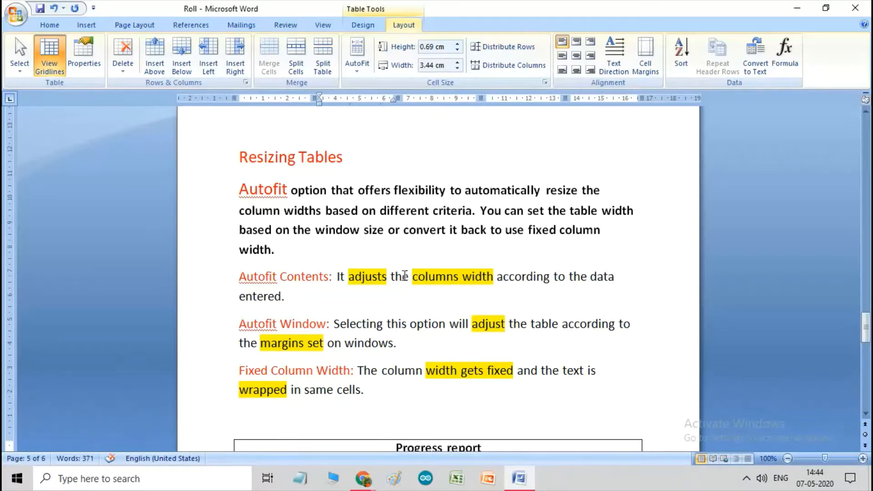
Step: Add a surname after each of the four student first names in the Progress report table
left_click(461, 247)
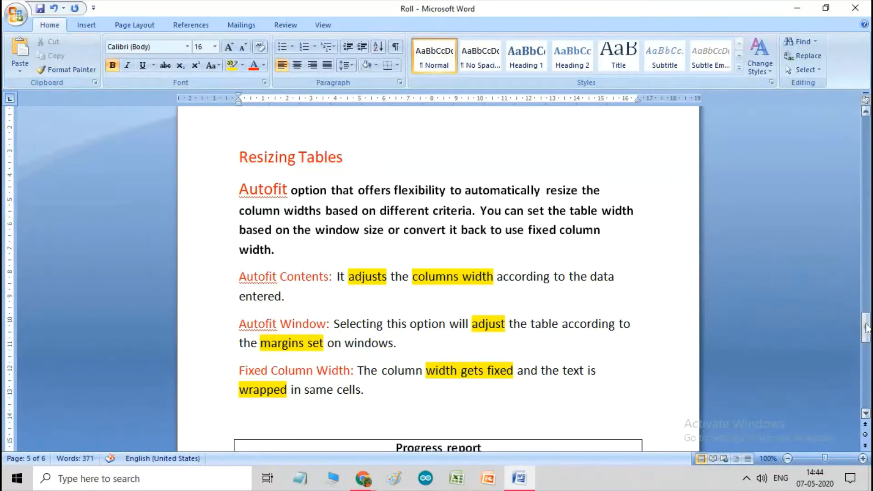
left_click_drag(867, 328, 866, 331)
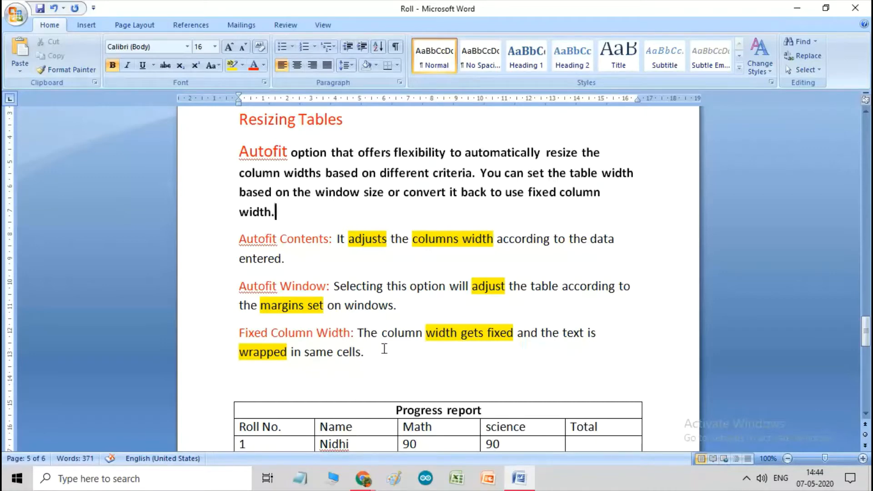
left_click(866, 334)
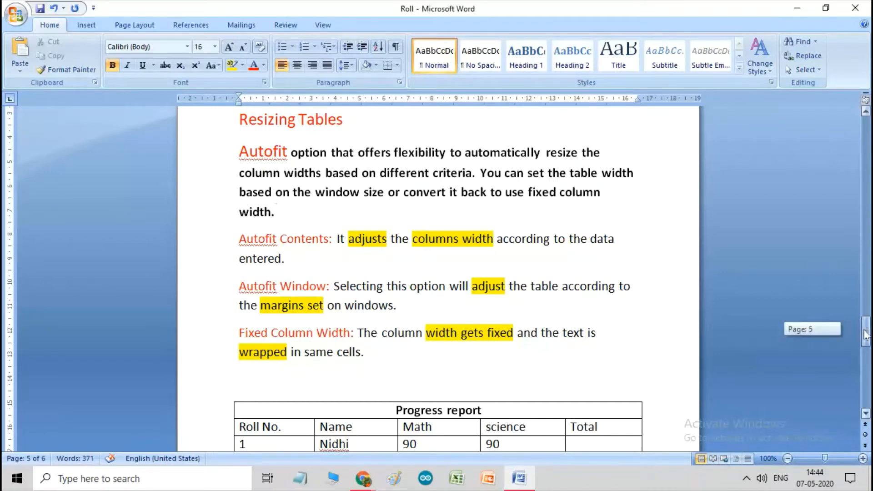
left_click_drag(866, 334, 865, 342)
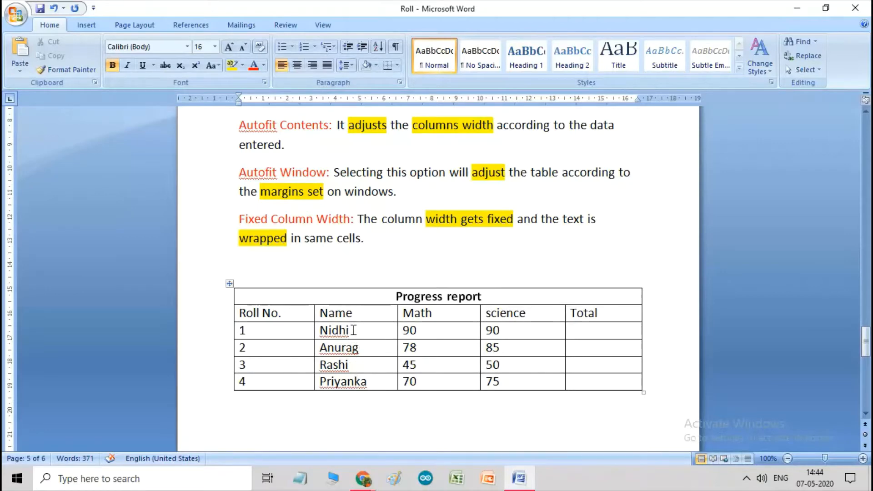
left_click(353, 328)
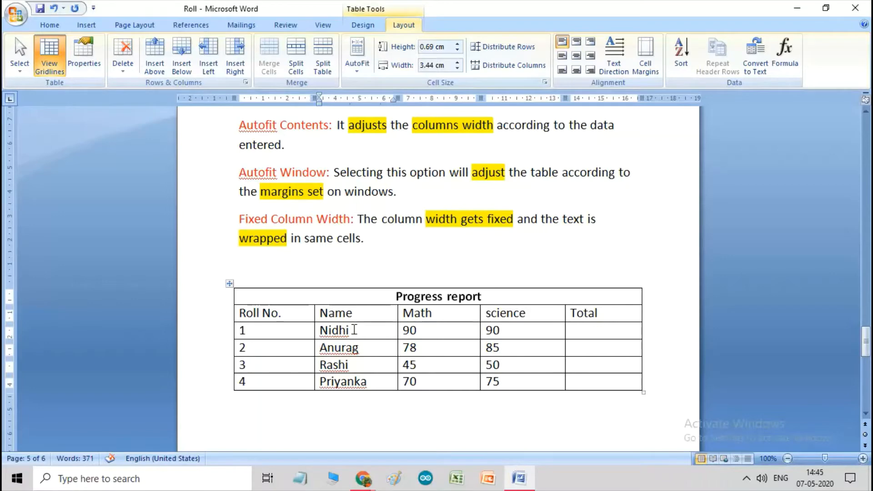
type("Agarwal")
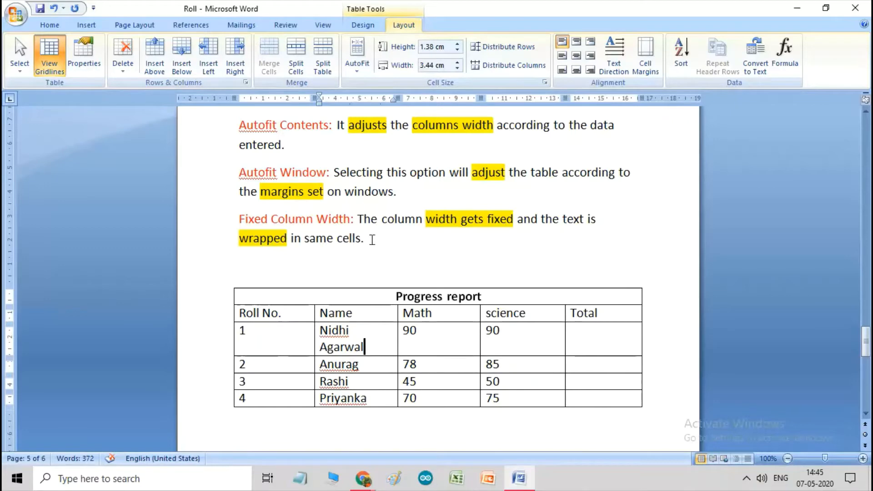
left_click(363, 365)
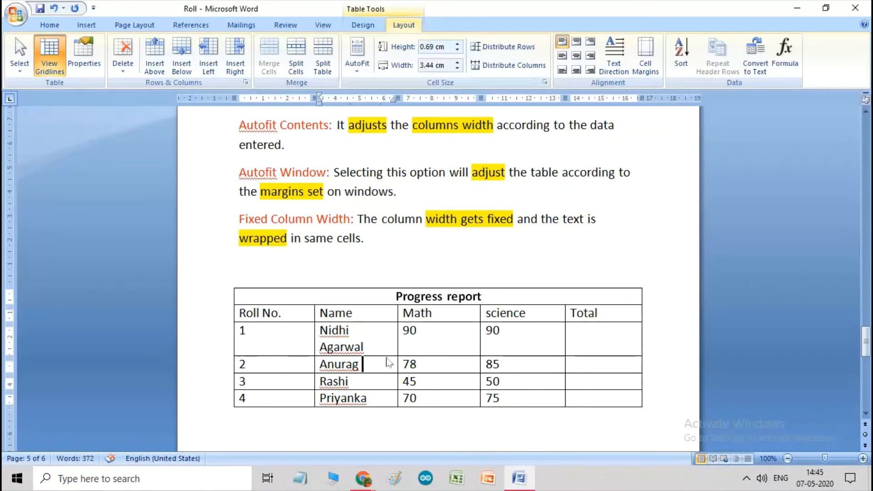
type("Singh")
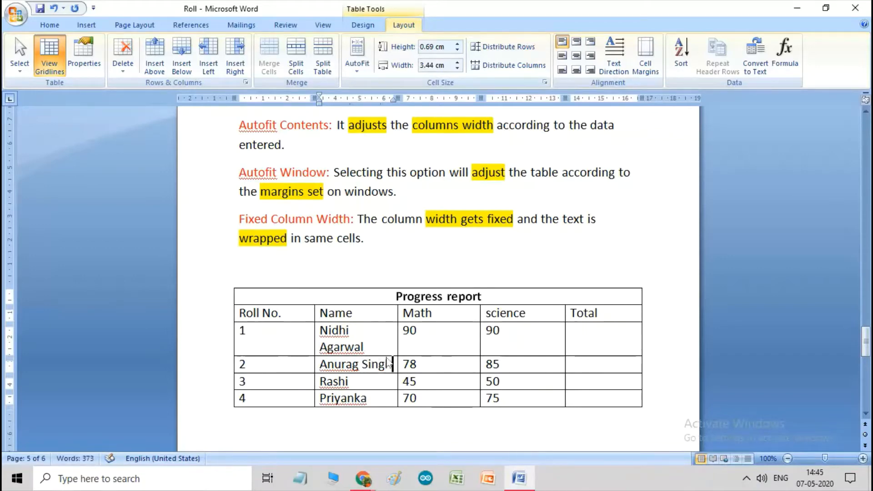
left_click(359, 379)
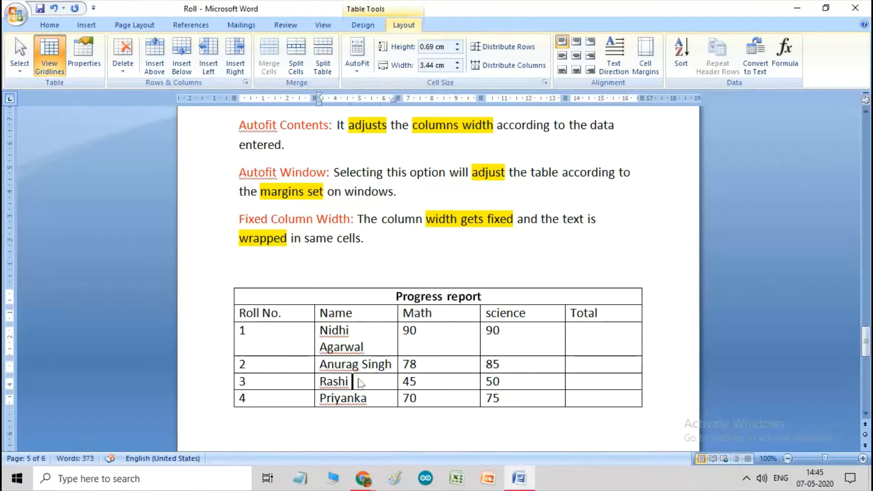
type("Rawat")
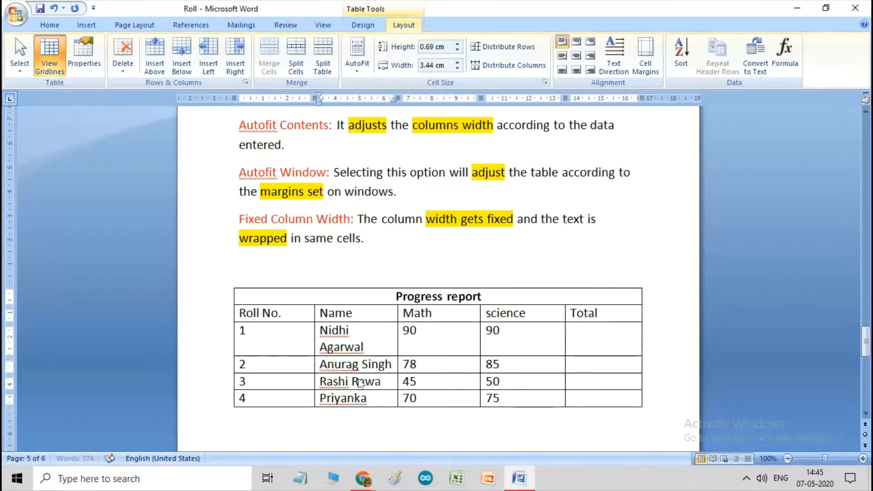
left_click(371, 399)
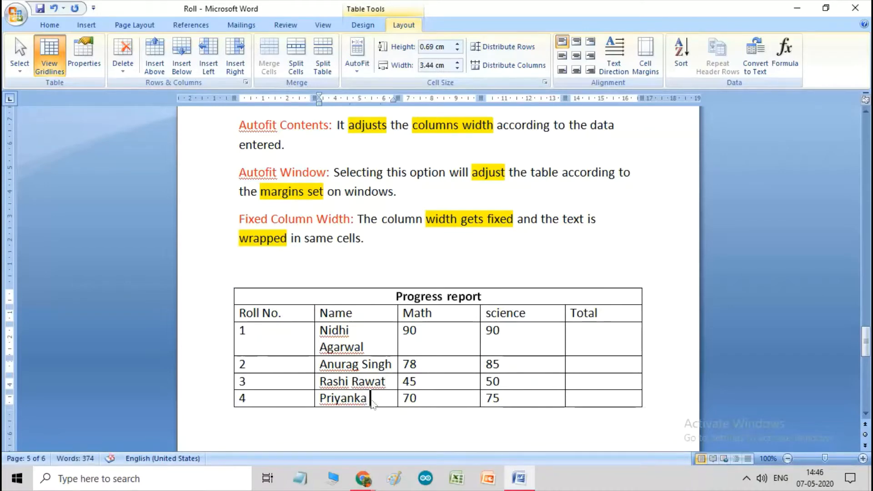
type("Gupta")
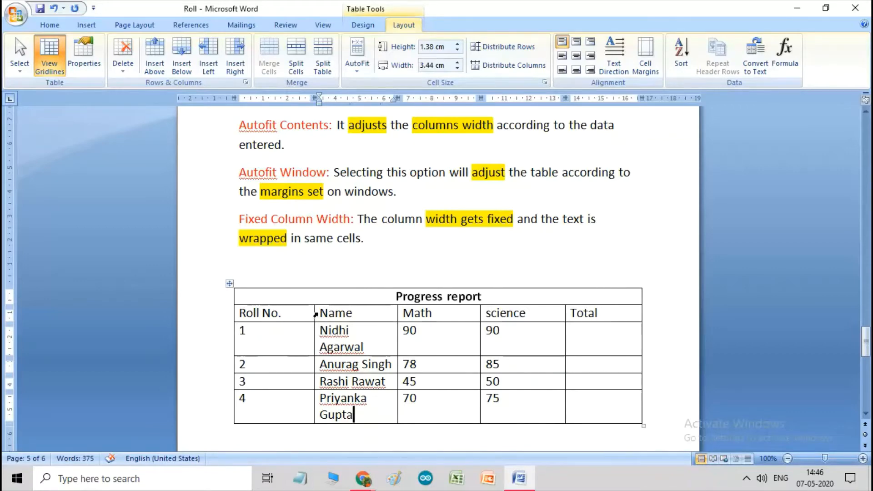
Step: Select the Name column of the Progress report table and apply AutoFit Contents
left_click_drag(316, 315, 313, 414)
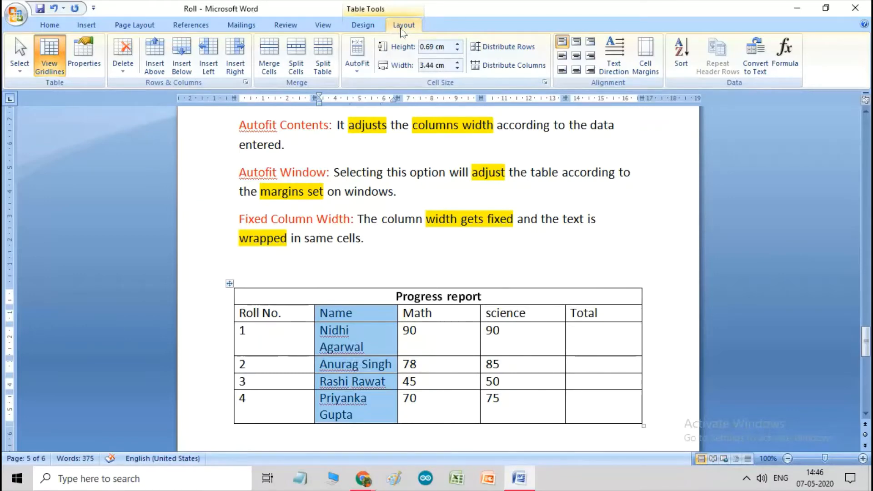
left_click(357, 66)
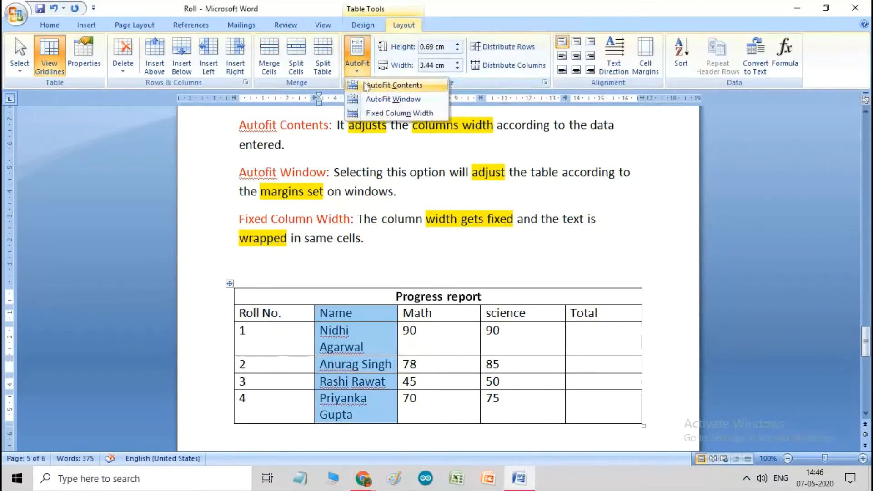
left_click(370, 86)
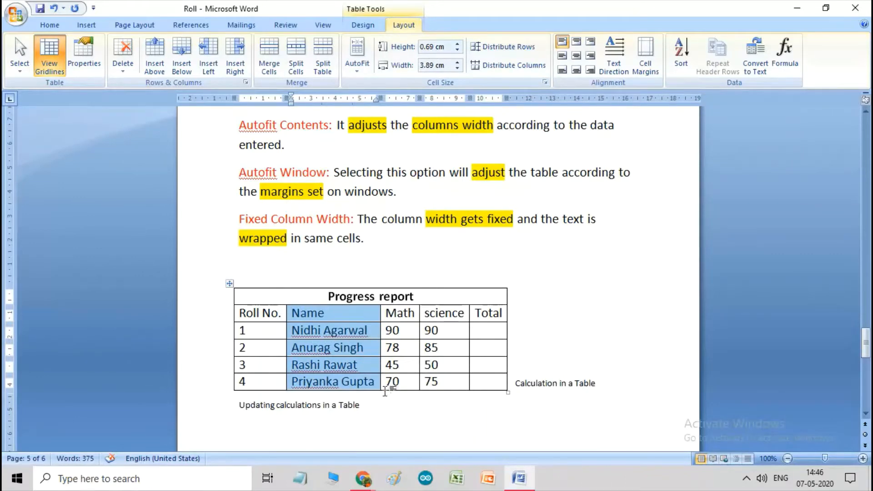
Step: Move the "Calculation in a Table" text beside the table onto its own line below it
left_click(374, 374)
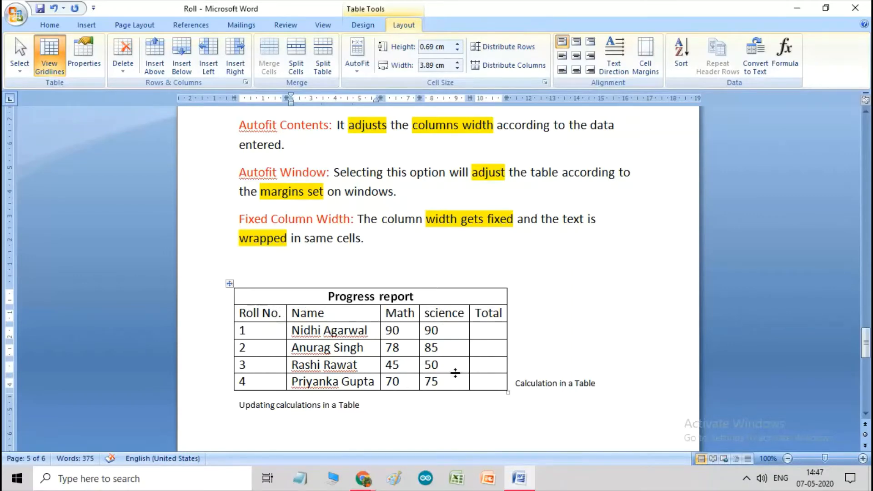
left_click(515, 383)
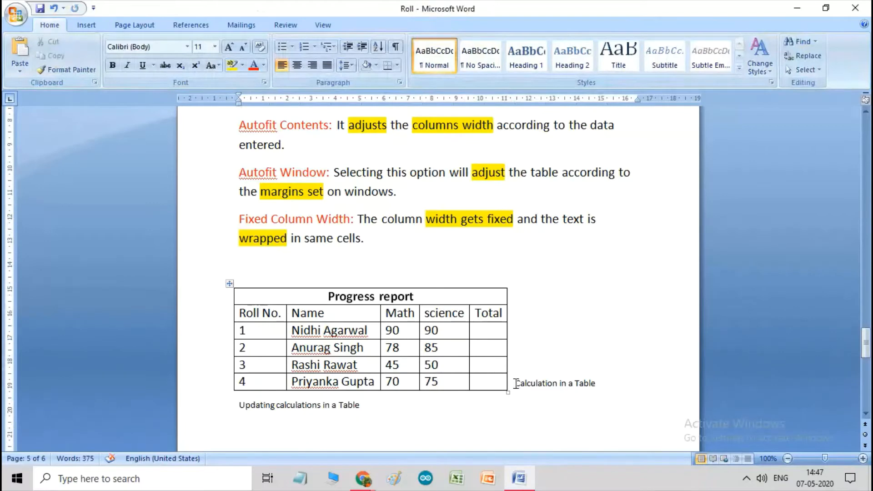
key("Return")
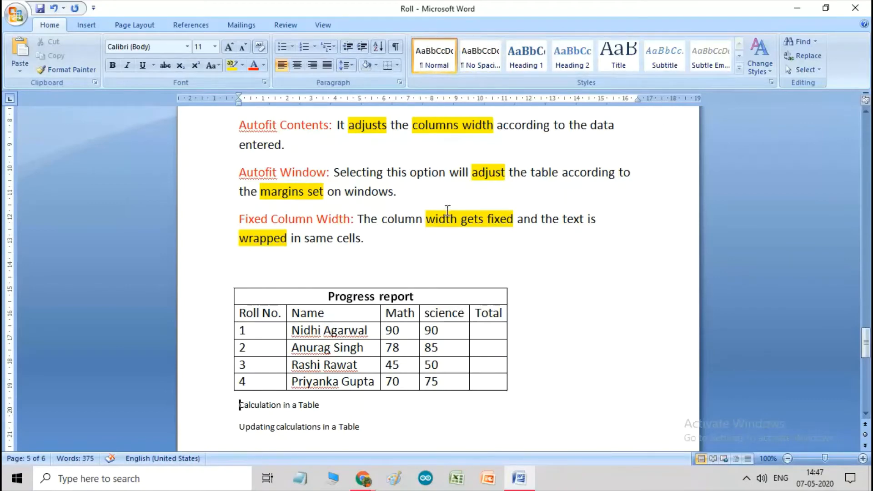
Step: Select the whole Progress report table and apply AutoFit Window
left_click(230, 285)
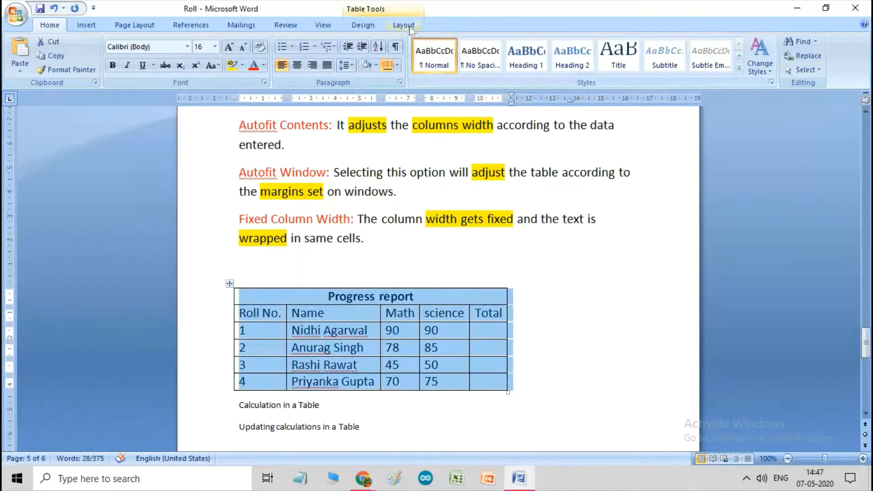
left_click(410, 28)
left_click(356, 72)
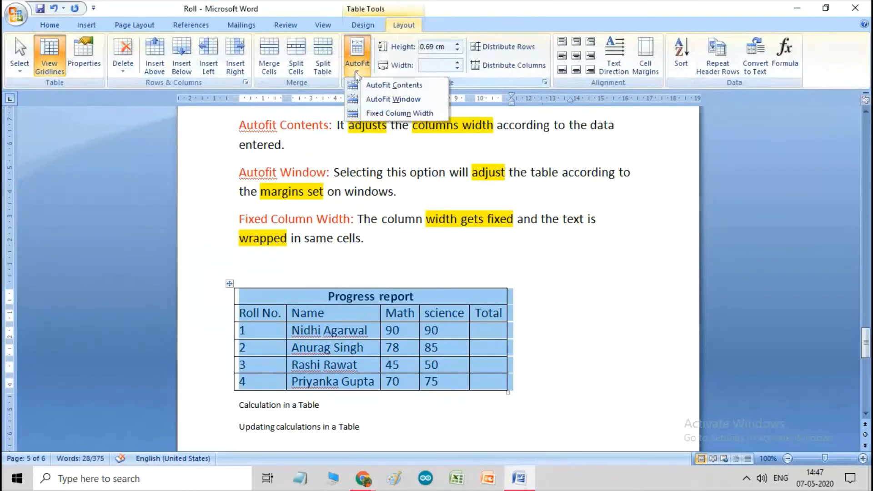
left_click(384, 99)
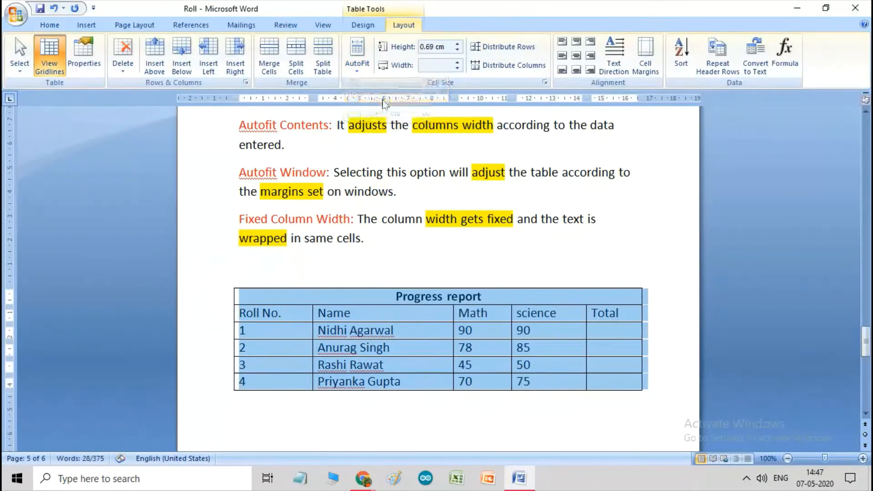
left_click(516, 414)
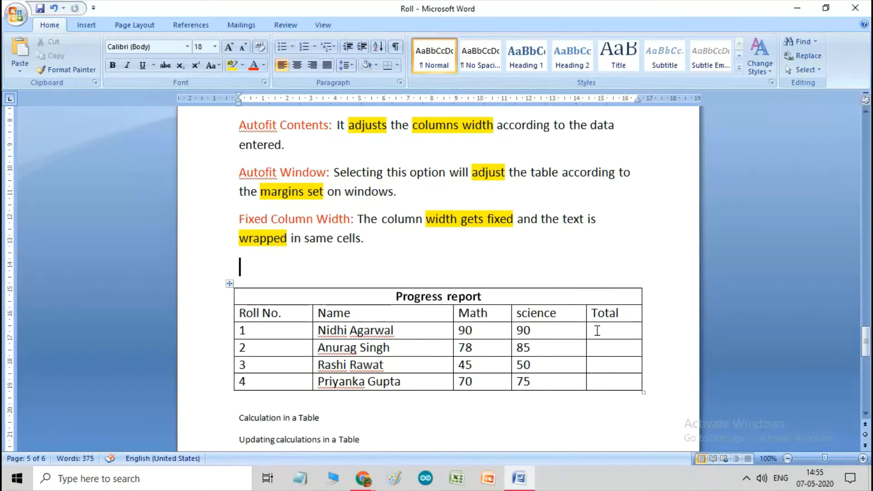
Step: Insert the formula =SUM(LEFT) in the Total cell of roll no. 1
left_click(597, 330)
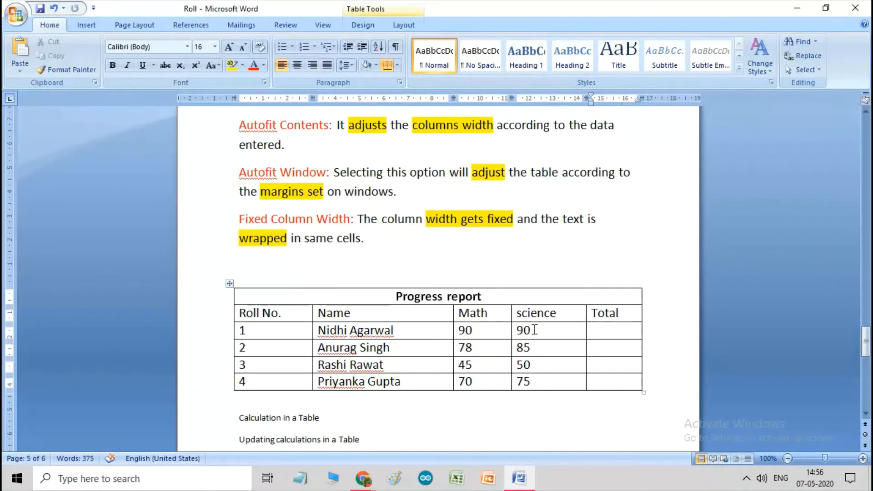
left_click(405, 26)
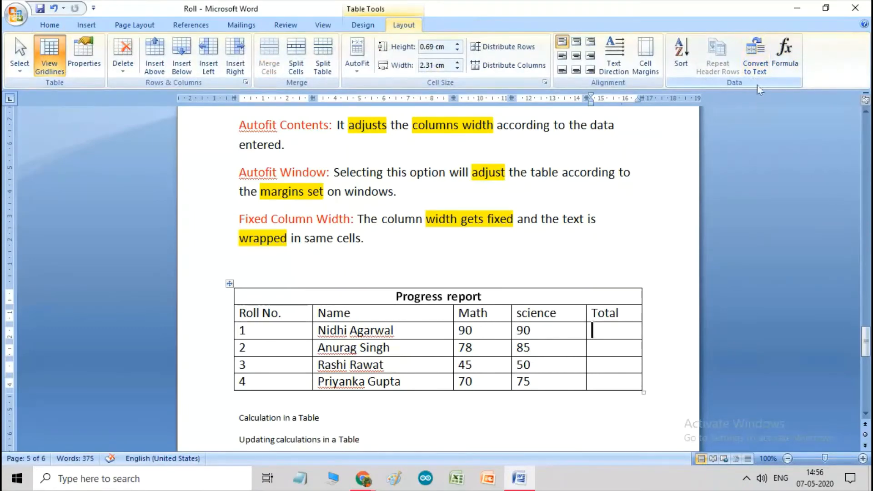
left_click(788, 56)
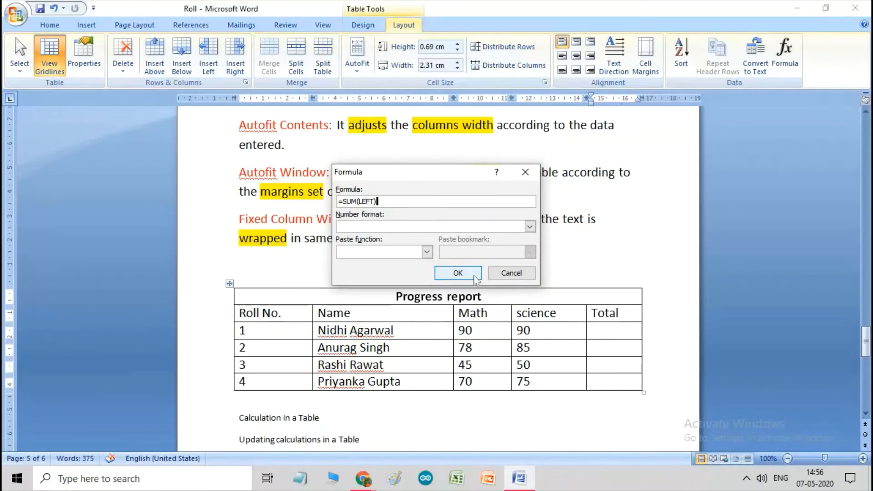
left_click(458, 273)
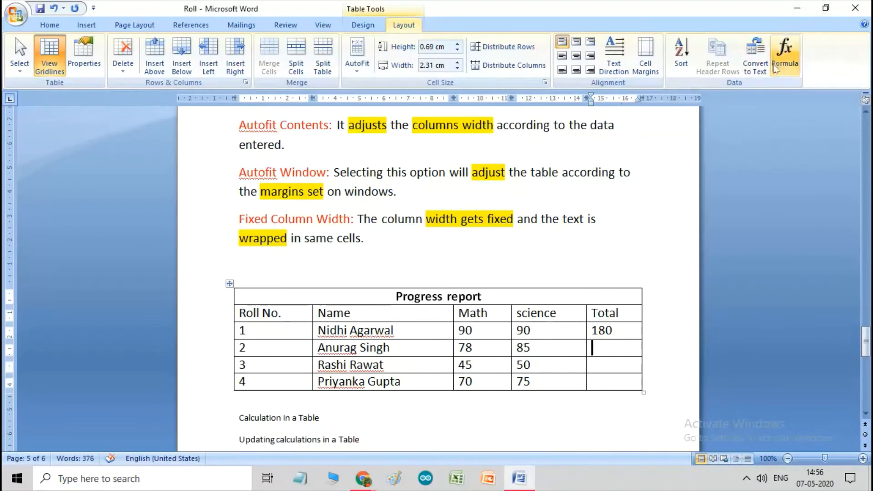
Step: Insert a formula in the Total cell of roll no. 2, replacing ABOVE with LEFT in the SUM argument
left_click(784, 54)
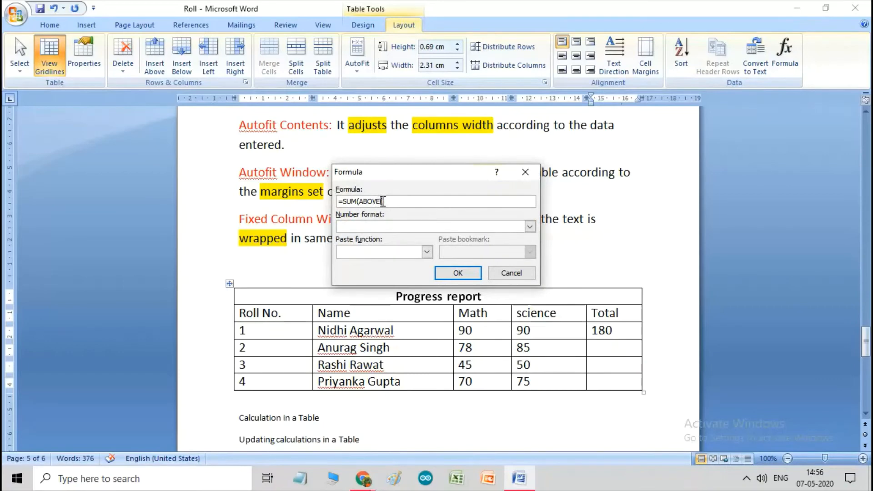
key("BackSpace")
key("BackSpace")
key("BackSpace")
key("BackSpace")
key("BackSpace")
left_click(456, 272)
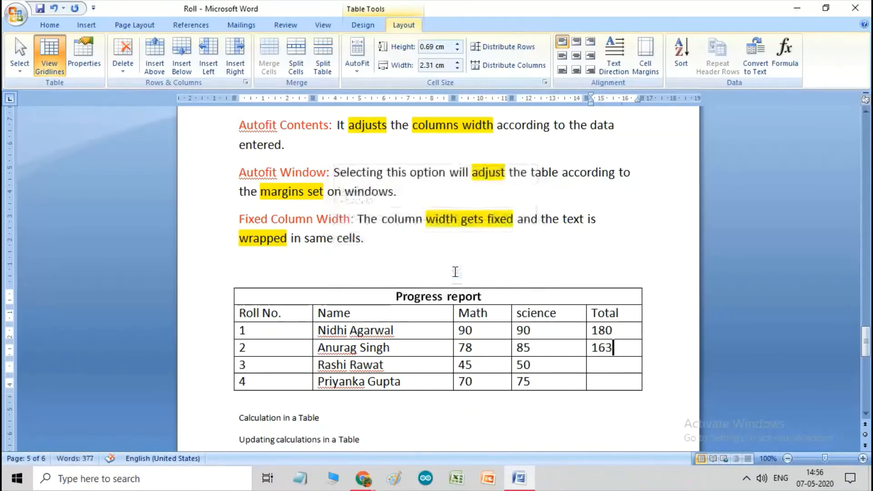
Step: Insert a SUM formula with the argument LEFT instead of ABOVE in the Total cell of roll no. 3
left_click(601, 364)
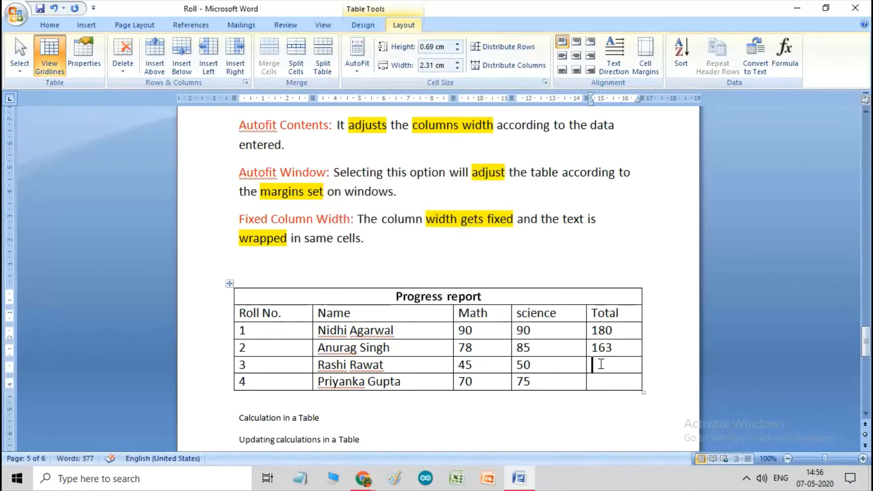
left_click(780, 63)
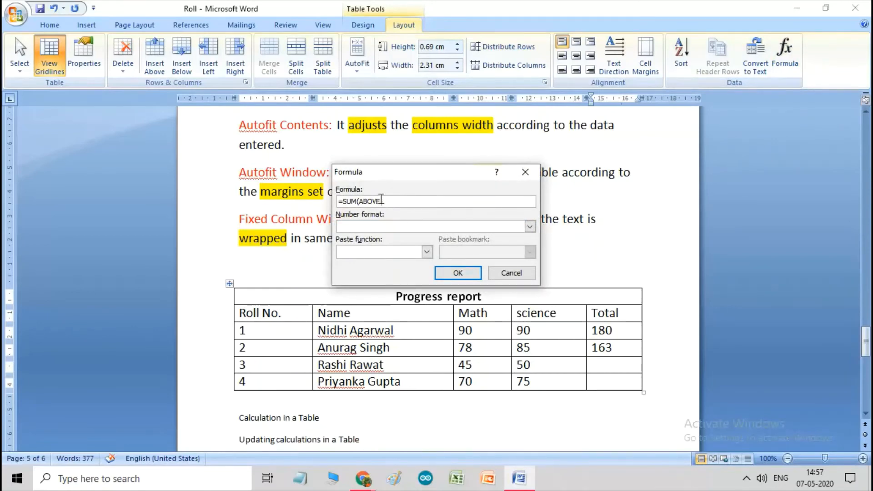
key("BackSpace")
key("BackSpace")
key("BackSpace")
key("BackSpace")
key("BackSpace")
type("le")
left_click(459, 275)
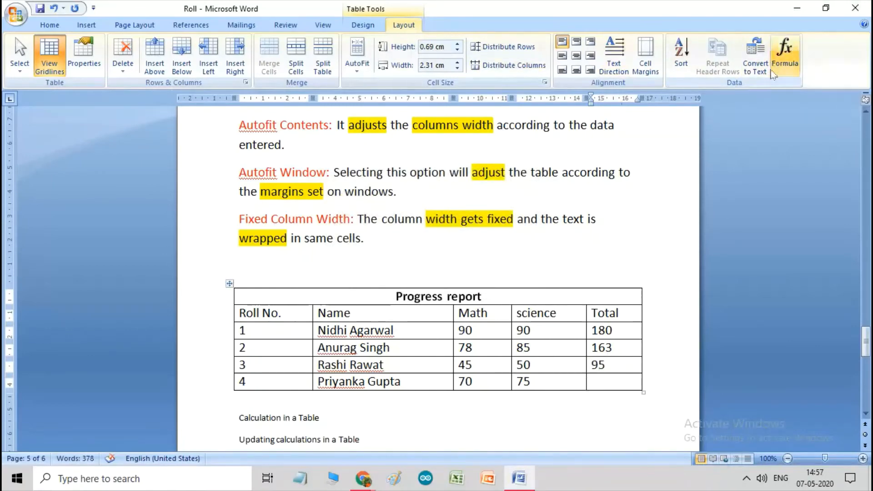
Step: Insert a SUM formula in the Total cell of roll no. 4, changing its argument from ABOVE to left
left_click(785, 61)
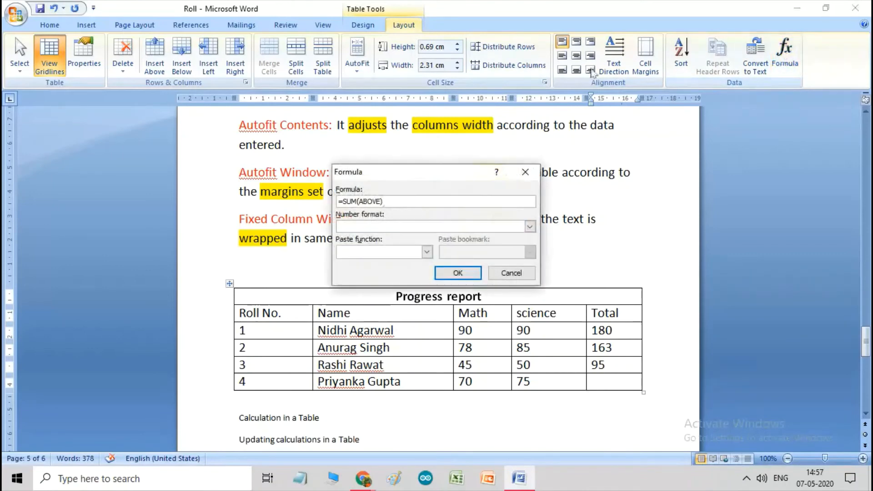
left_click(381, 200)
key("BackSpace")
key("BackSpace")
key("BackSpace")
key("BackSpace")
key("BackSpace")
type("left")
left_click(457, 272)
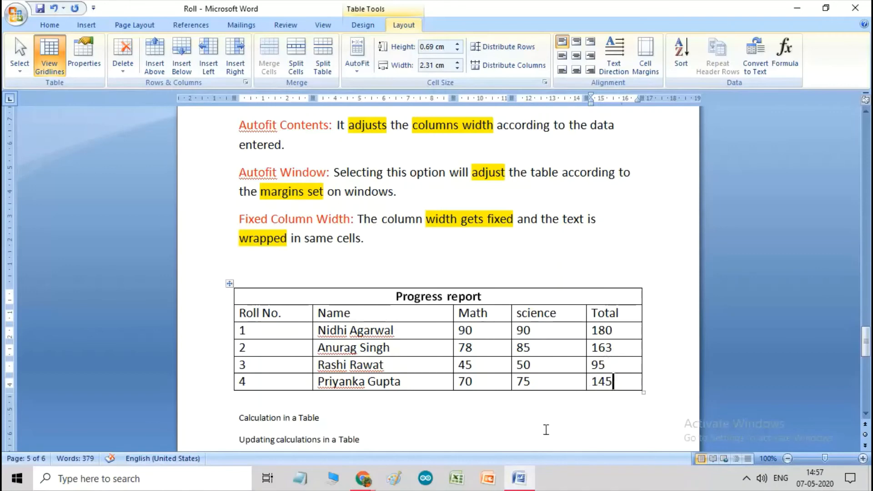
Step: Change the science mark of roll no. 3 to 78 and update the formula field in that row's Total cell
double_click(607, 365)
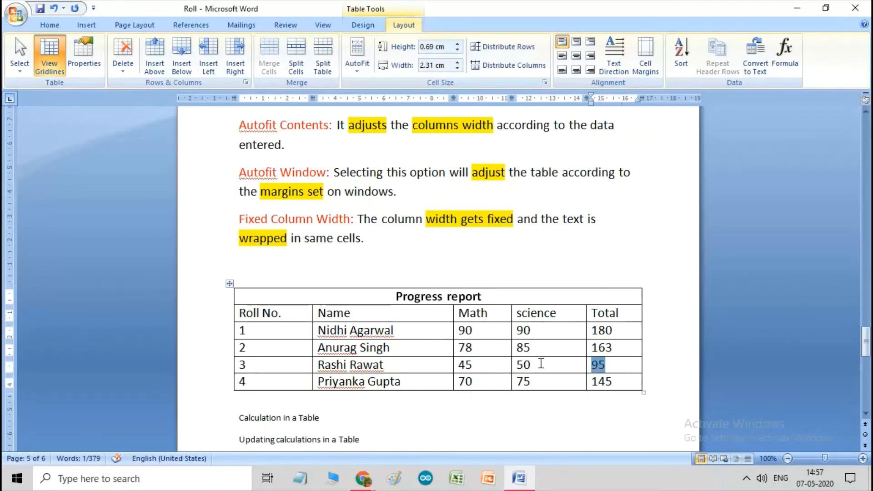
left_click_drag(531, 364, 515, 364)
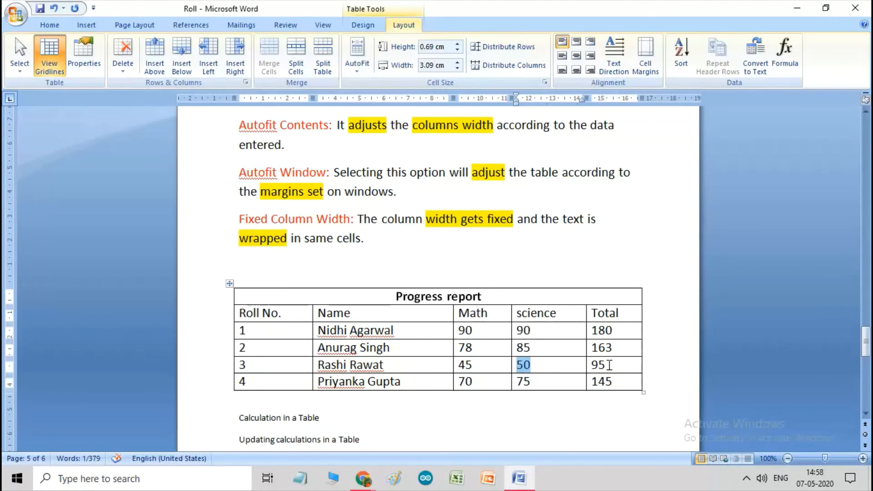
type("78")
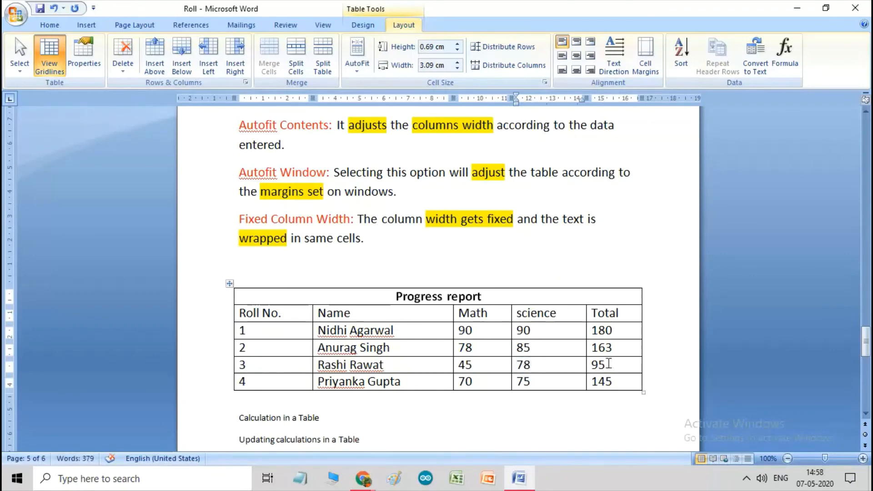
left_click_drag(609, 363, 590, 364)
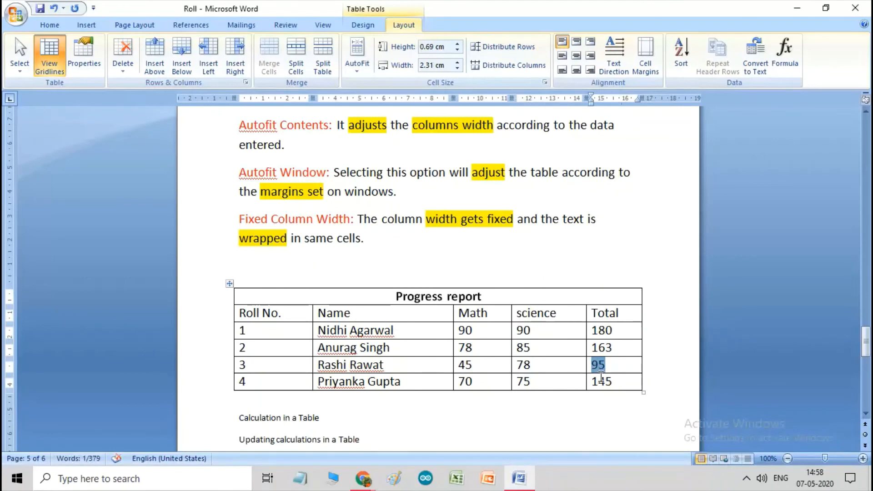
key("F9")
left_click(624, 364)
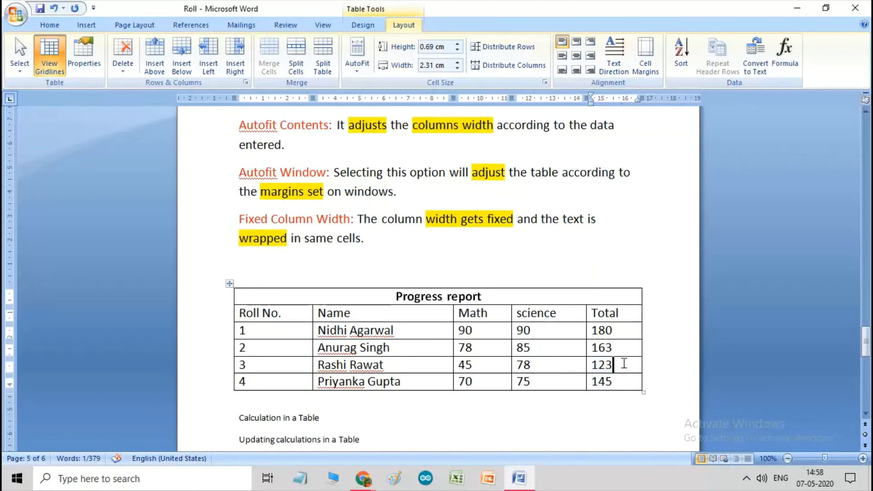